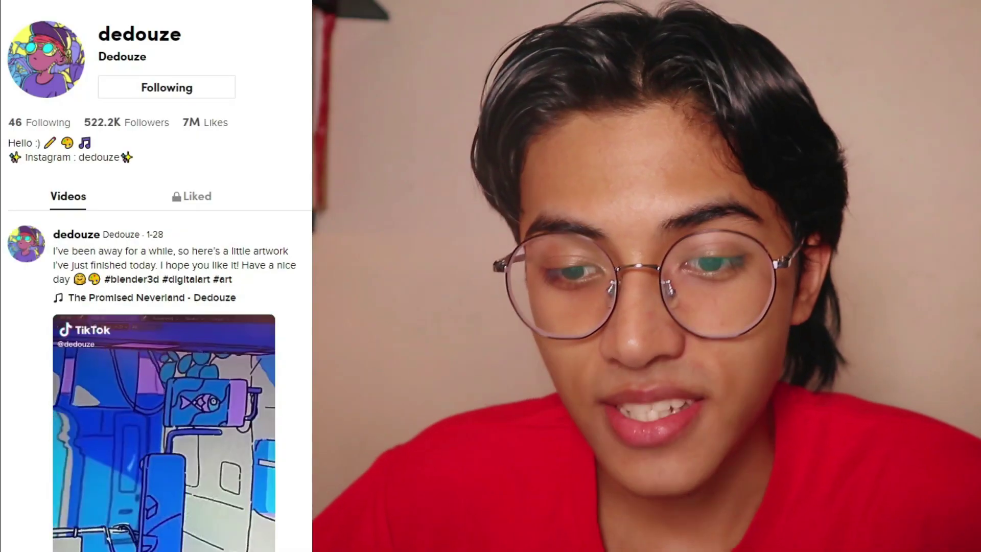
Scroll down the artist's TikTok profile to the recent Blender video posts
{"action": "scroll", "coordinate": [155, 306], "scroll_direction": "down", "scroll_amount": 4}
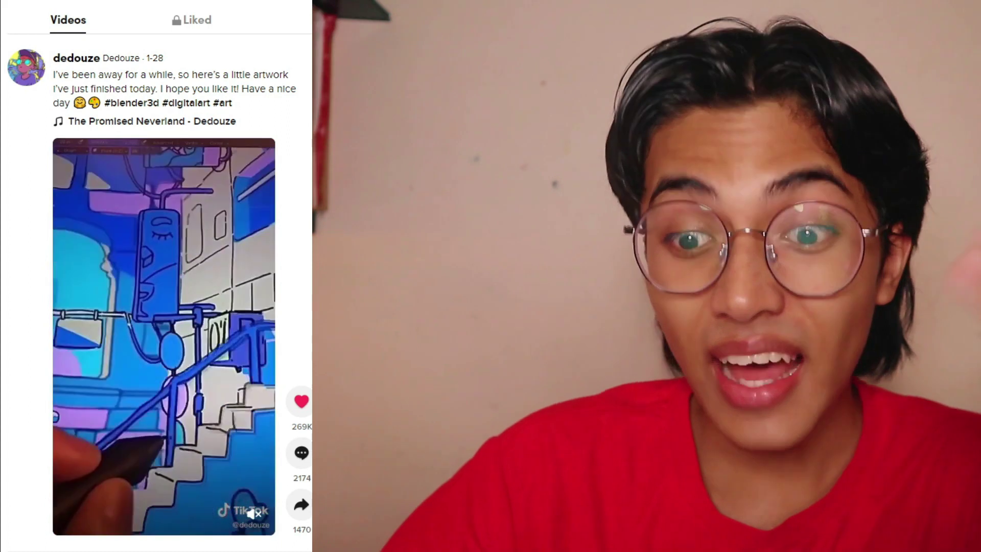
{"action": "scroll", "coordinate": [158, 385], "scroll_direction": "down", "scroll_amount": 10}
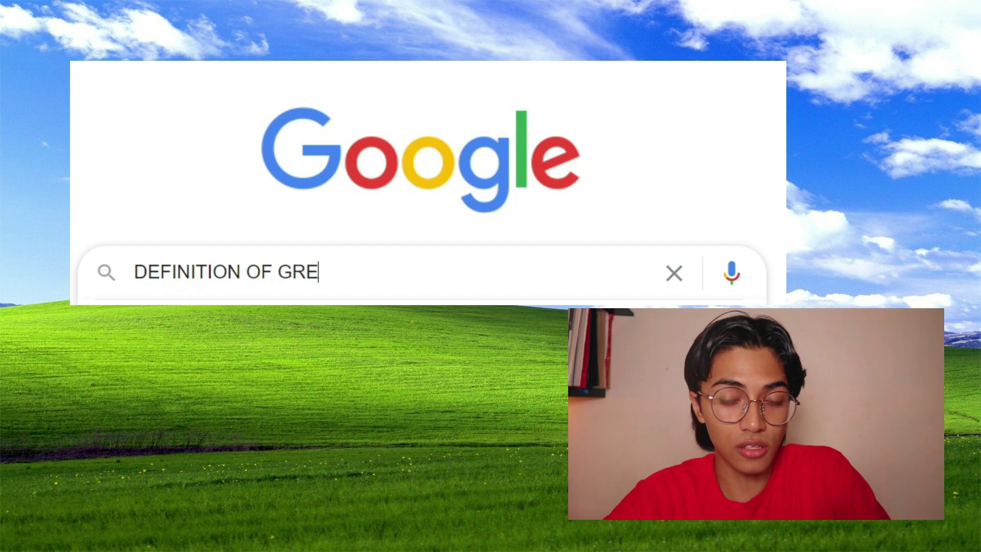
Finish typing the Google search 'definition of grease pen'
{"action": "type", "text": "ASE PEN"}
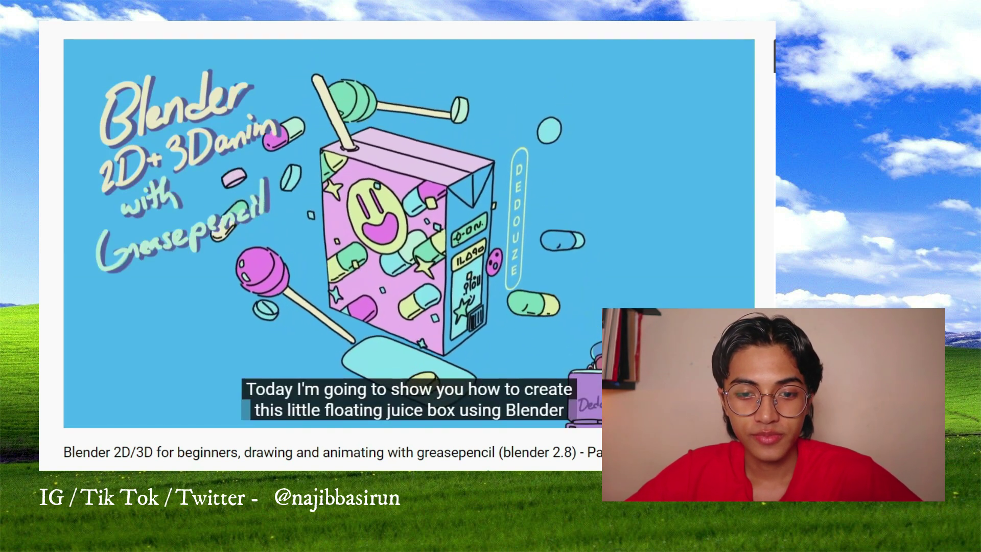
Pause and resume the grease pencil tutorial, then watch it full screen
{"action": "left_click", "coordinate": [419, 297]}
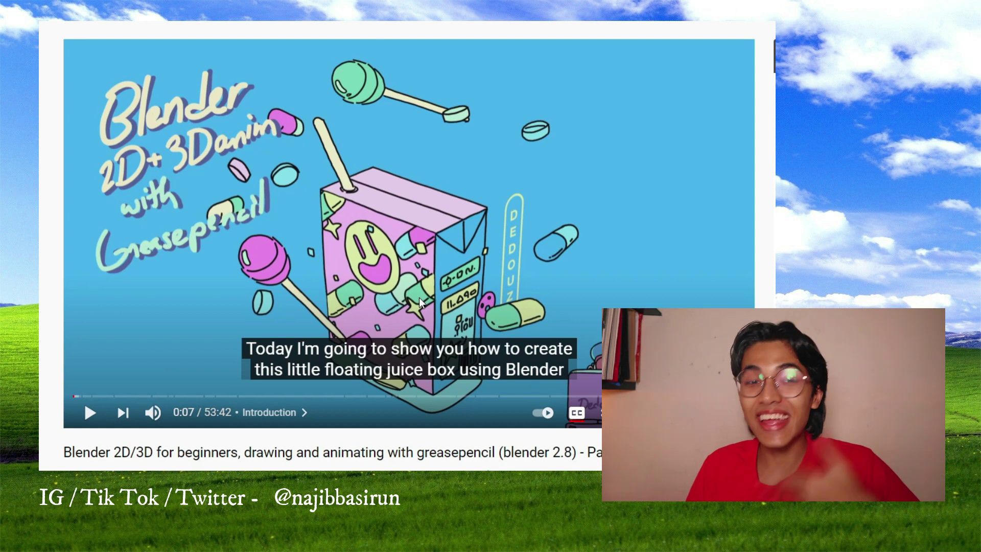
{"action": "left_click", "coordinate": [419, 297]}
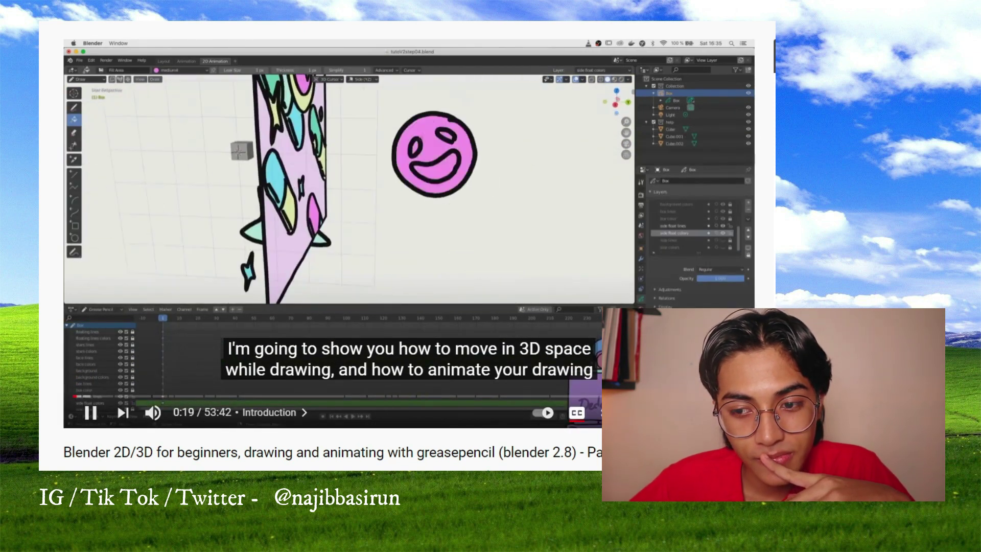
{"action": "scroll", "coordinate": [327, 245], "scroll_direction": "down", "scroll_amount": 2}
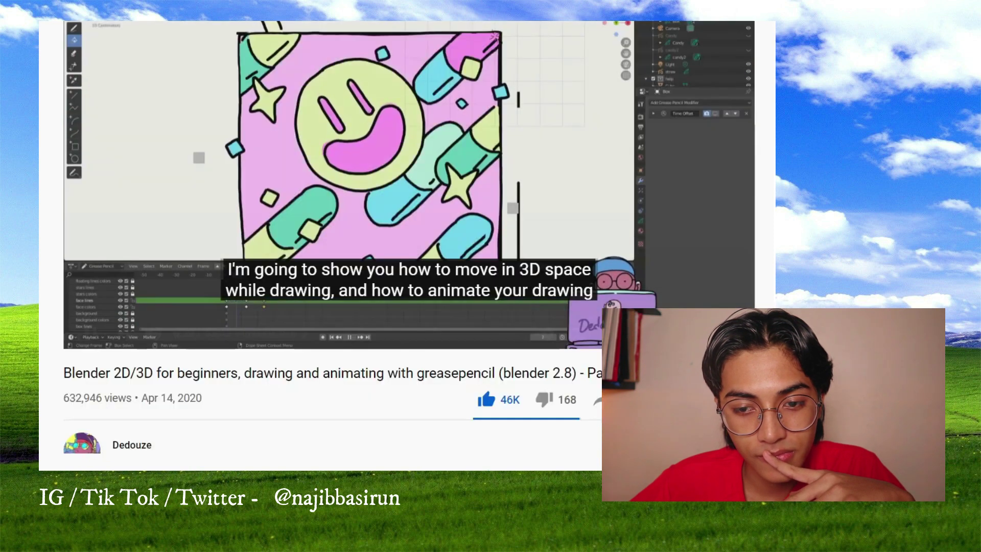
{"action": "key", "text": "f"}
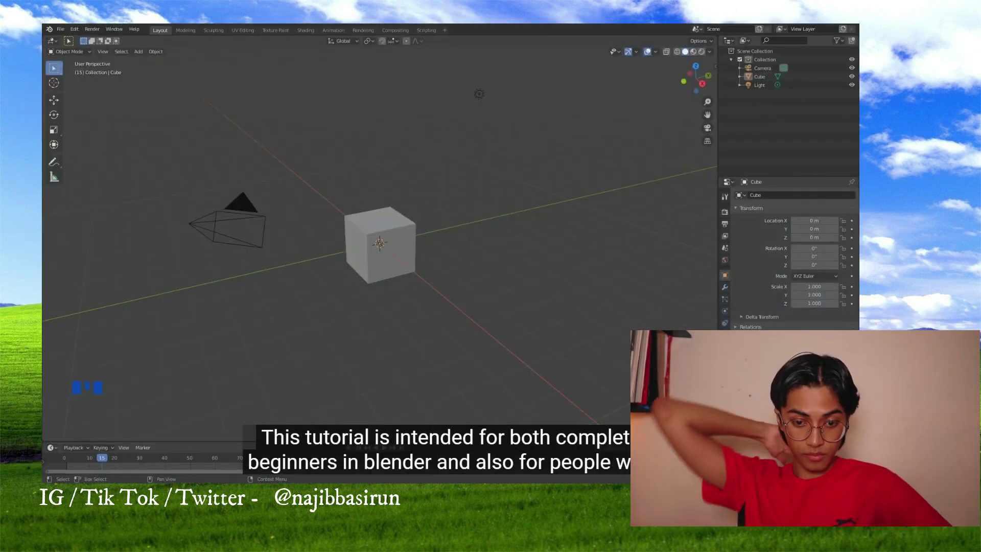
Pause the tutorial once the creator's default cube scene appears
{"action": "left_click", "coordinate": [67, 458]}
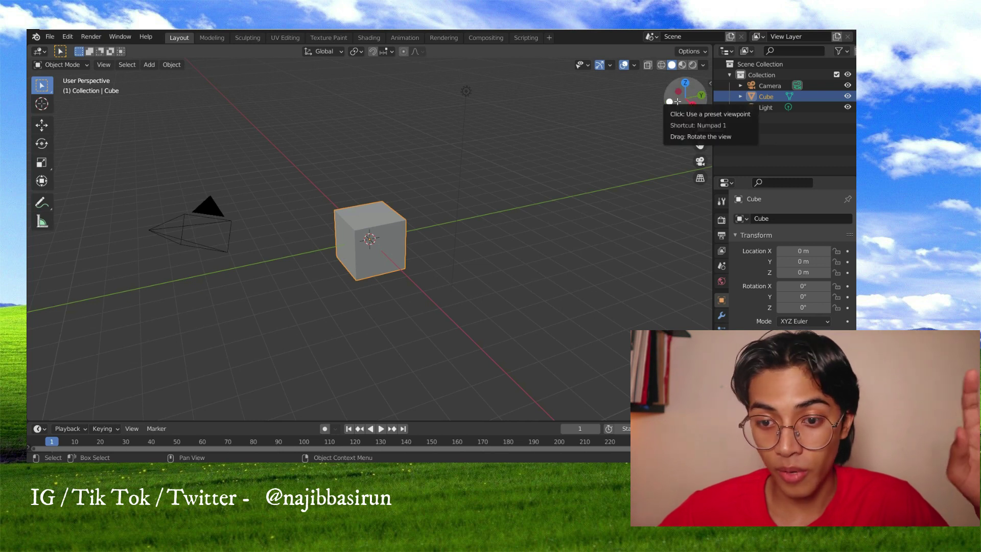
Rotate the view, switch to camera view and render the cube scene as an animation
{"action": "left_click_drag", "start_coordinate": [677, 101], "coordinate": [537, 206]}
{"action": "key", "text": "KP_0"}
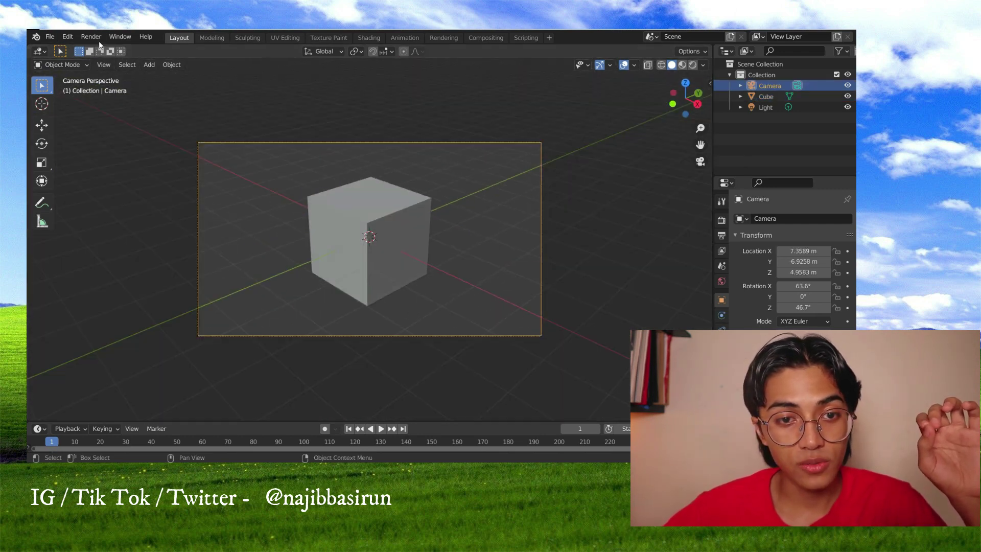
{"action": "left_click", "coordinate": [92, 37]}
{"action": "left_click", "coordinate": [105, 61]}
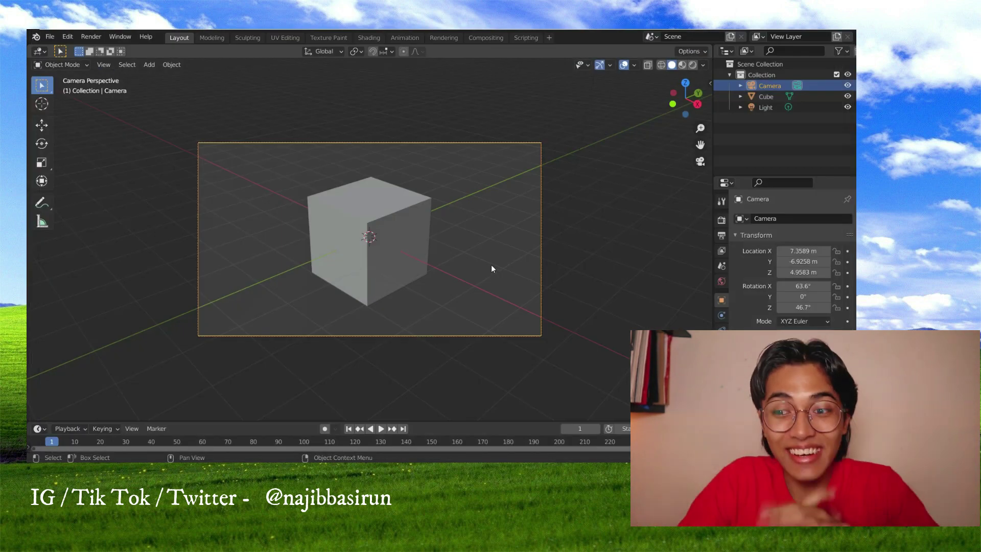
Zoom and orbit the viewport back out of the camera framing
{"action": "scroll", "coordinate": [492, 265], "scroll_direction": "down", "scroll_amount": 4}
{"action": "scroll", "coordinate": [508, 275], "scroll_direction": "up", "scroll_amount": 3}
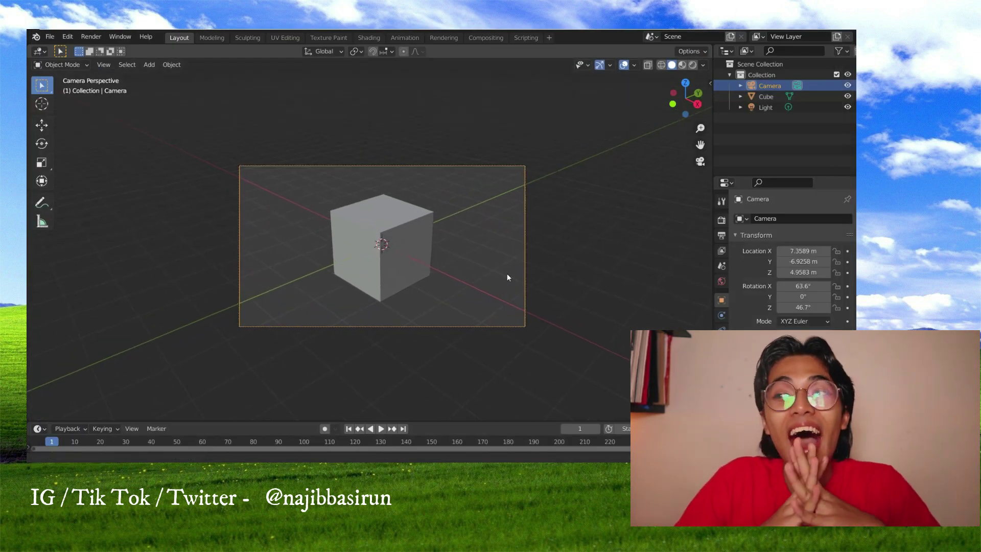
{"action": "left_click_drag", "start_coordinate": [688, 100], "coordinate": [679, 102]}
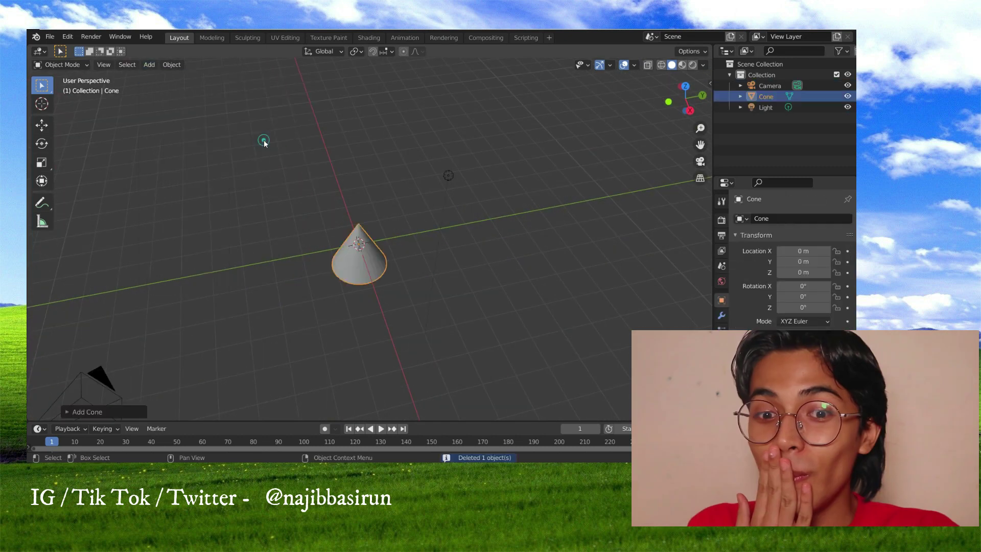
{"action": "scroll", "coordinate": [365, 281], "scroll_direction": "up", "scroll_amount": 3}
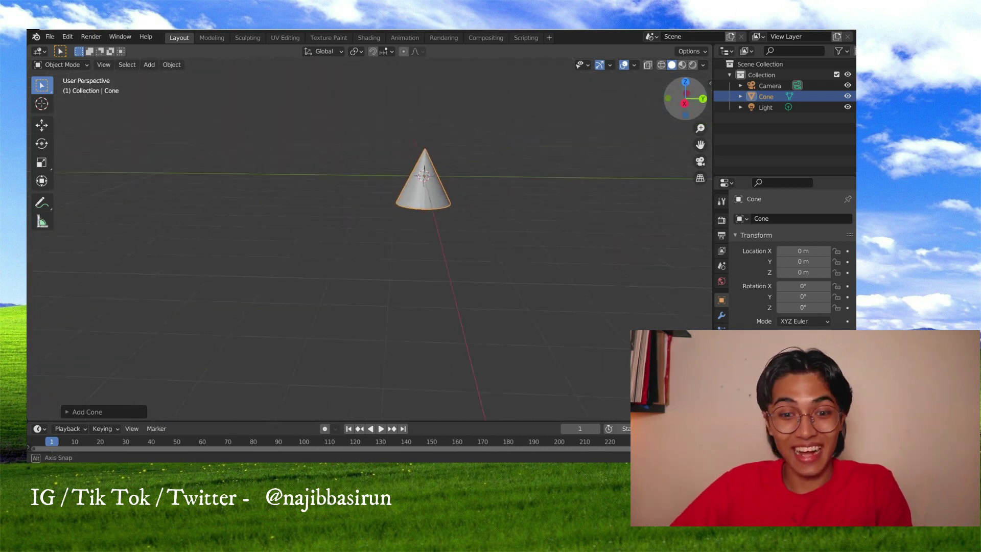
{"action": "scroll", "coordinate": [436, 241], "scroll_direction": "up", "scroll_amount": 5}
{"action": "scroll", "coordinate": [437, 301], "scroll_direction": "down", "scroll_amount": 7}
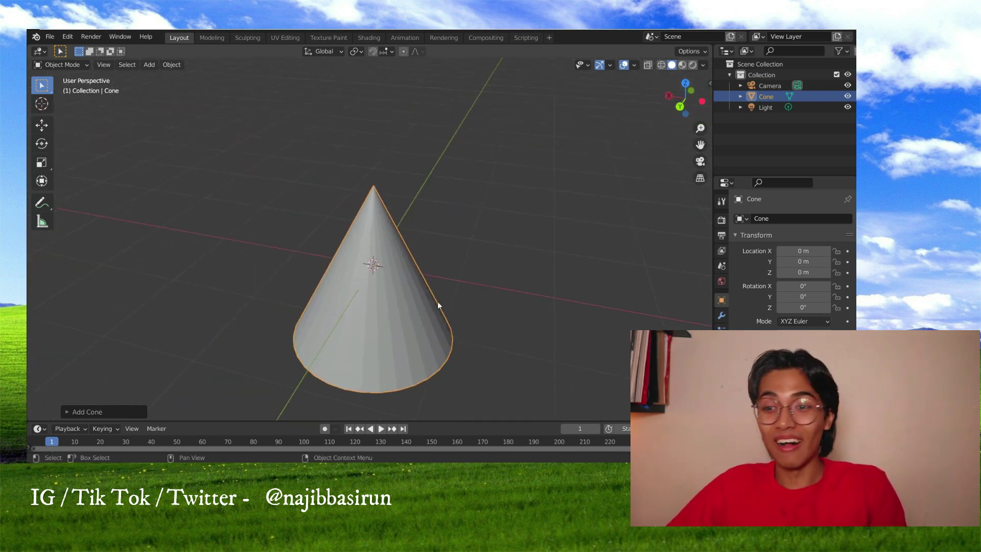
{"action": "scroll", "coordinate": [433, 268], "scroll_direction": "up", "scroll_amount": 4}
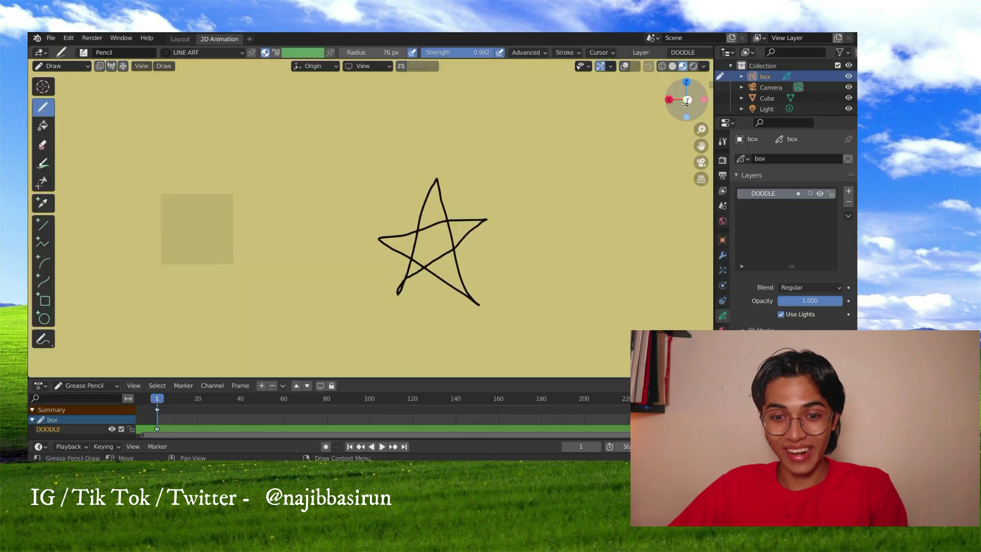
Orbit around the grease pencil star, viewing it edge-on and head-on to show it's flat
{"action": "middle_click_drag", "start_coordinate": [56, 118], "coordinate": [680, 170]}
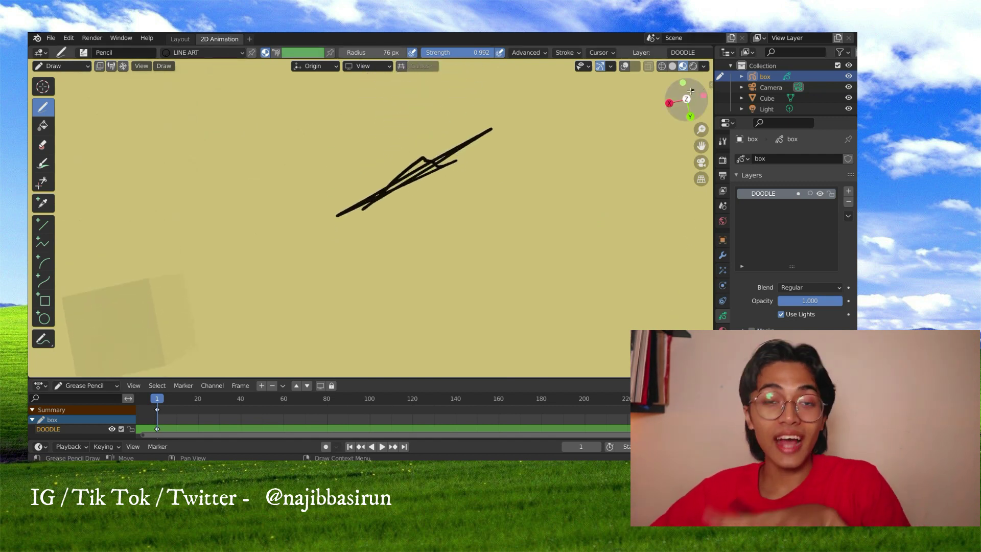
{"action": "middle_click_drag", "start_coordinate": [691, 91], "coordinate": [113, 110]}
{"action": "middle_click_drag", "start_coordinate": [134, 370], "coordinate": [149, 340]}
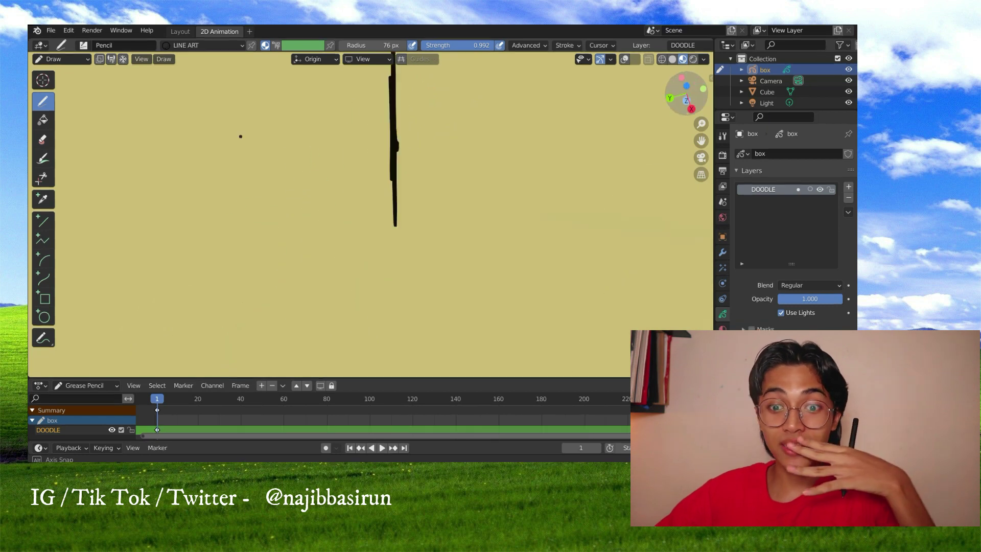
{"action": "middle_click_drag", "start_coordinate": [241, 136], "coordinate": [584, 258]}
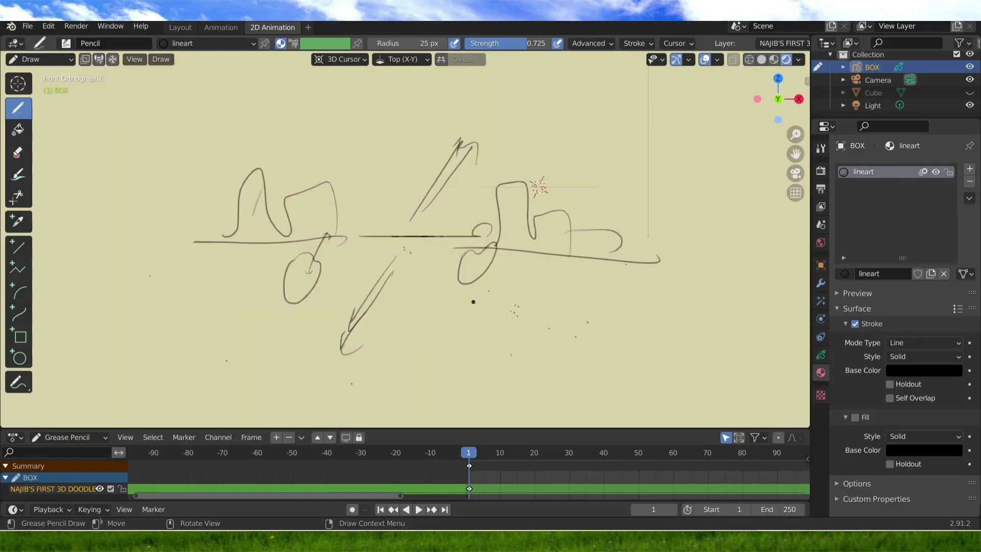
Orbit the sketches, return to front orthographic view, and switch to Sculpt Mode
{"action": "mouse_move", "coordinate": [460, 294]}
{"action": "middle_mouse_down"}
{"action": "mouse_move", "coordinate": [488, 322]}
{"action": "mouse_move", "coordinate": [393, 401]}
{"action": "mouse_move", "coordinate": [492, 354]}
{"action": "mouse_move", "coordinate": [459, 306]}
{"action": "mouse_move", "coordinate": [500, 286]}
{"action": "middle_mouse_up"}
{"action": "key", "text": "KP_1"}
{"action": "middle_click_drag", "start_coordinate": [449, 203], "coordinate": [397, 99]}
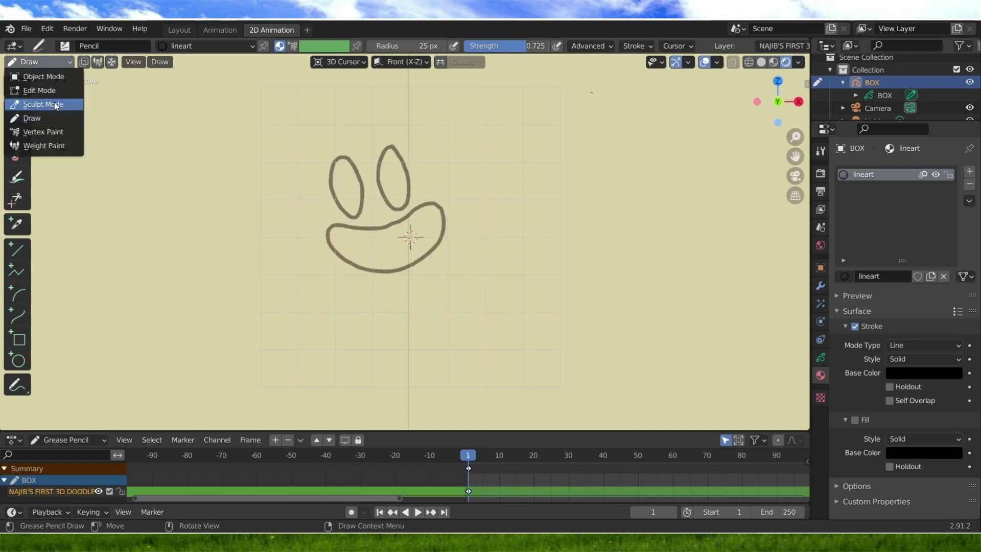
{"action": "left_click", "coordinate": [43, 104]}
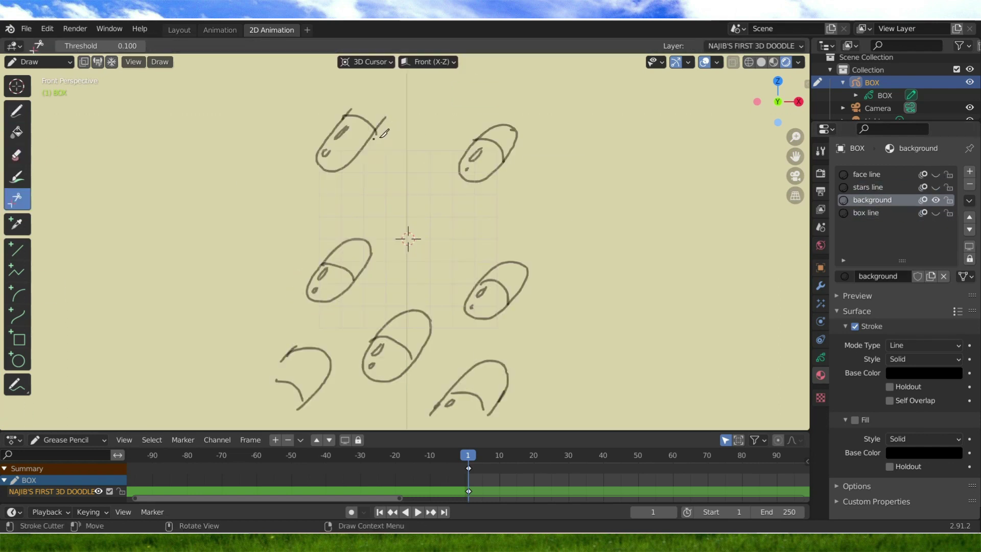
Trim capsule overlaps, draw the face circle and left-edge shape, and toggle the face line layer
{"action": "left_click_drag", "start_coordinate": [504, 117], "coordinate": [510, 132]}
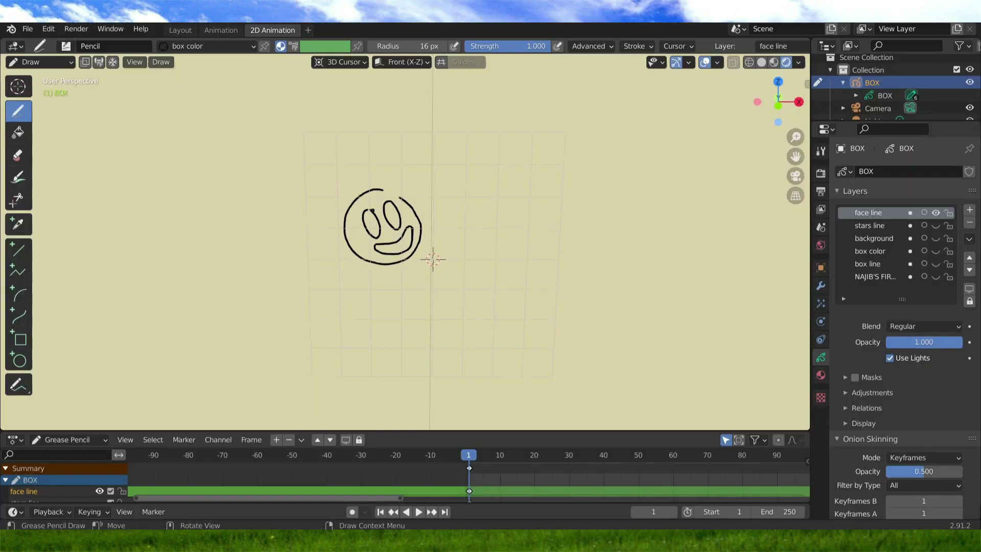
{"action": "left_click_drag", "start_coordinate": [366, 254], "coordinate": [422, 204]}
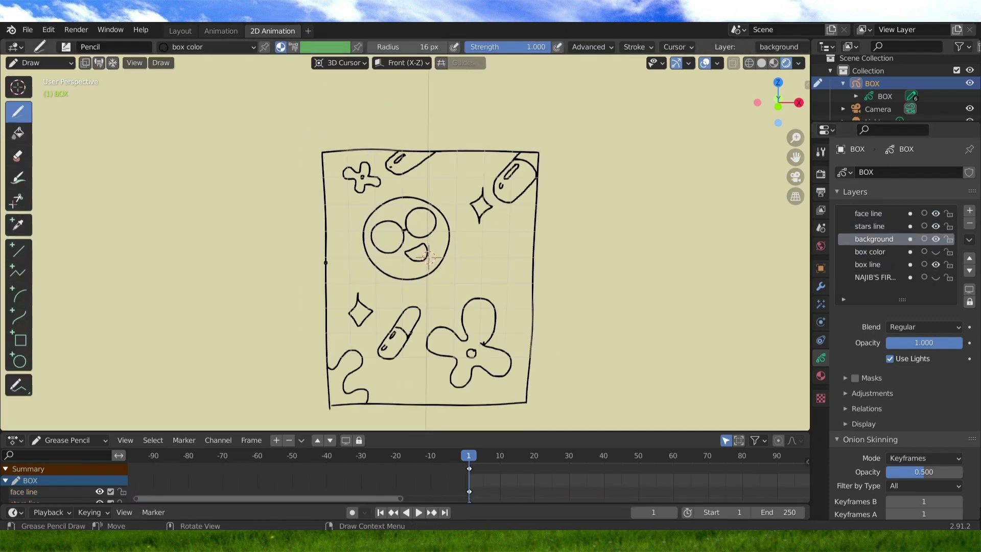
{"action": "left_click_drag", "start_coordinate": [326, 262], "coordinate": [334, 214]}
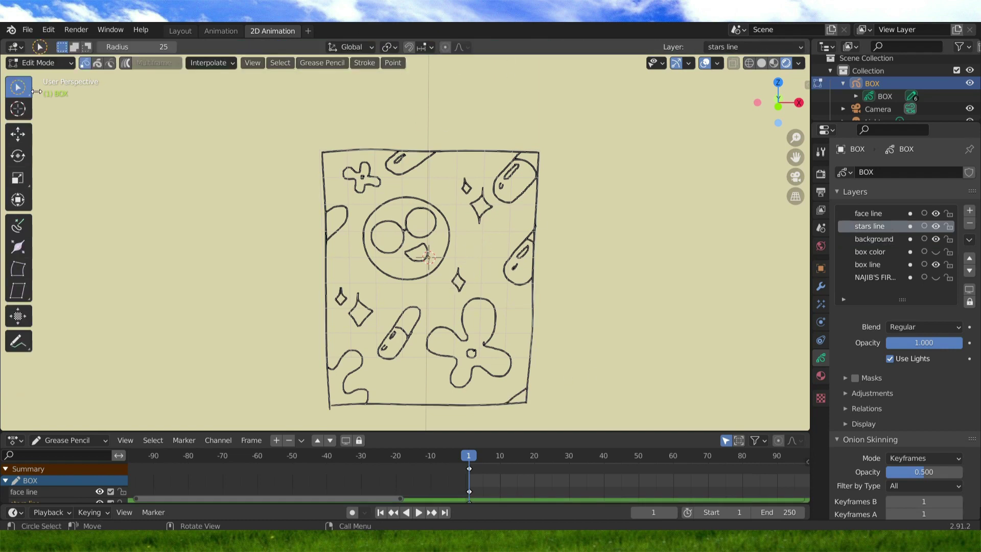
{"action": "left_click", "coordinate": [936, 214]}
{"action": "left_click", "coordinate": [936, 214]}
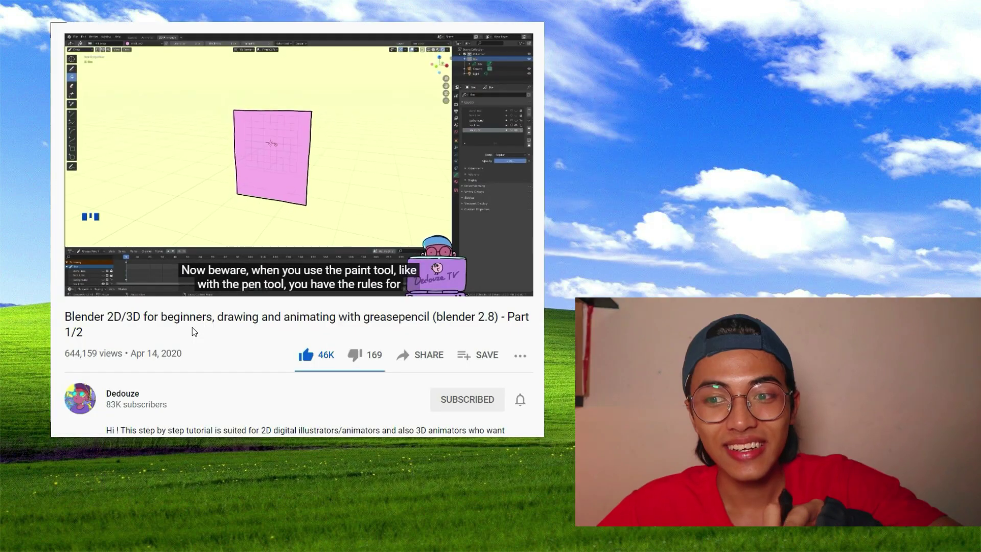
Pause the video and highlight the pinned comment's layer-lighting tip in yellow
{"action": "key", "text": "space"}
{"action": "scroll", "coordinate": [348, 241], "scroll_direction": "down", "scroll_amount": 15}
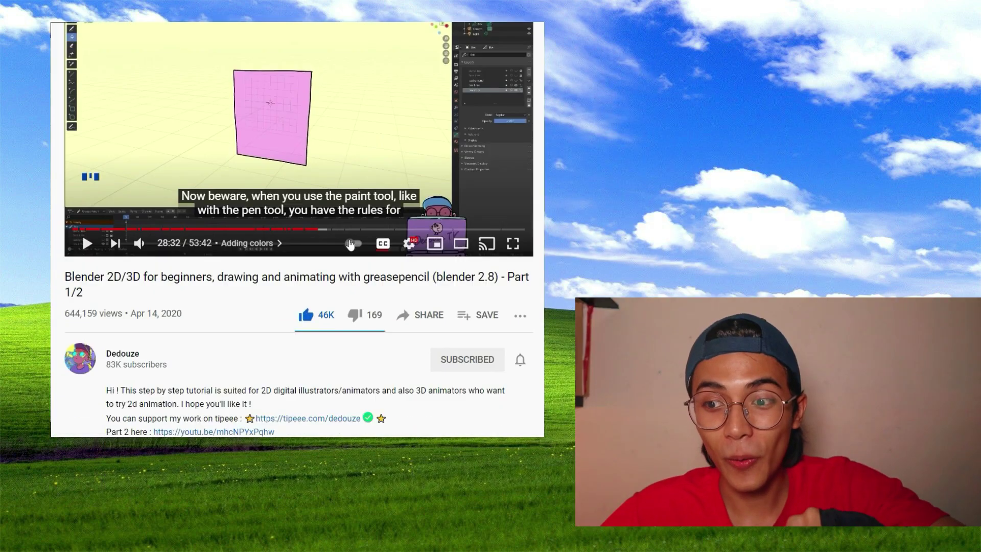
{"action": "mouse_move", "coordinate": [347, 131]}
{"action": "left_mouse_down"}
{"action": "mouse_move", "coordinate": [646, 167]}
{"action": "mouse_move", "coordinate": [660, 185]}
{"action": "left_mouse_up"}
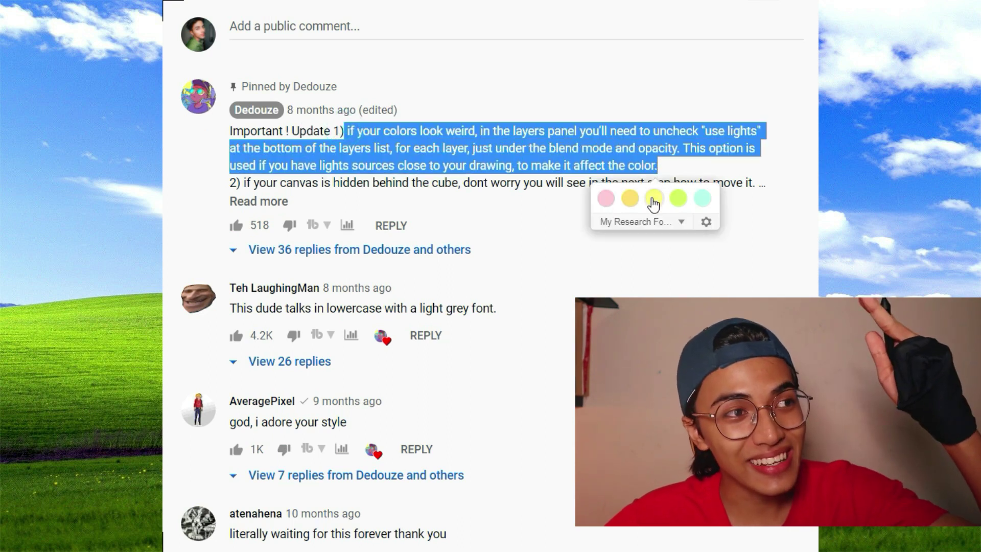
{"action": "left_click", "coordinate": [654, 199]}
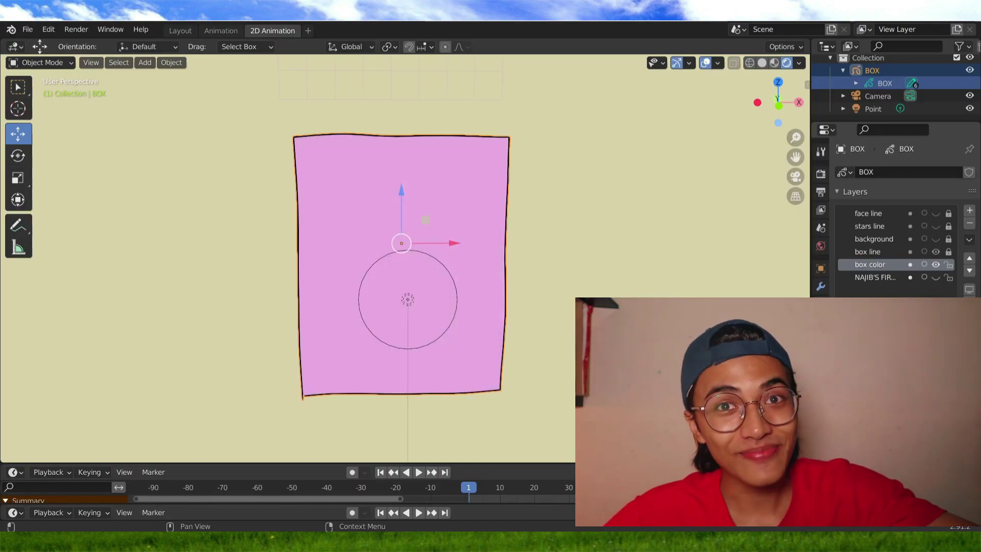
Toggle lighting on the box color layer to compare, leaving it flat and unlit
{"action": "left_click", "coordinate": [893, 358]}
{"action": "left_click", "coordinate": [893, 359]}
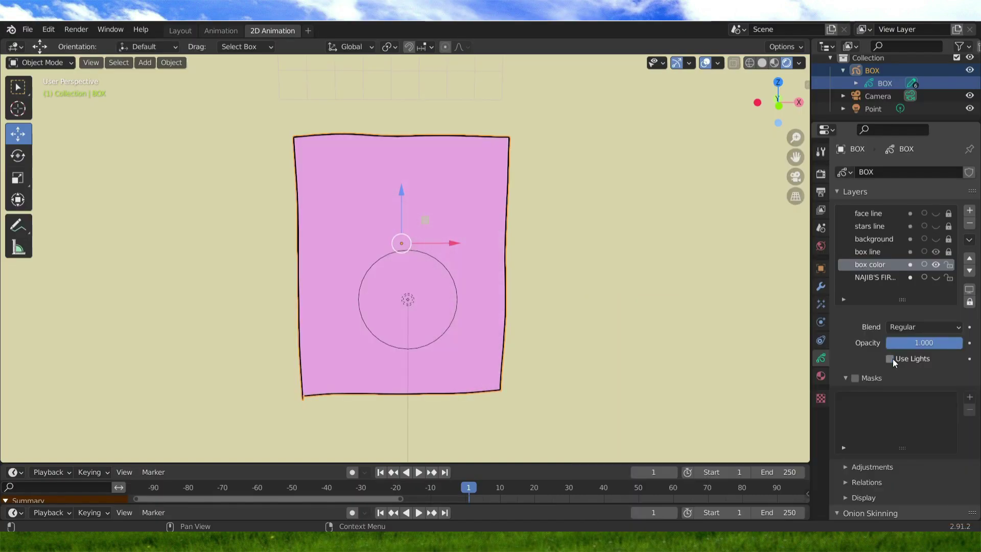
{"action": "left_click", "coordinate": [893, 358]}
{"action": "left_click", "coordinate": [893, 359]}
{"action": "left_click", "coordinate": [892, 359]}
{"action": "left_click", "coordinate": [893, 359]}
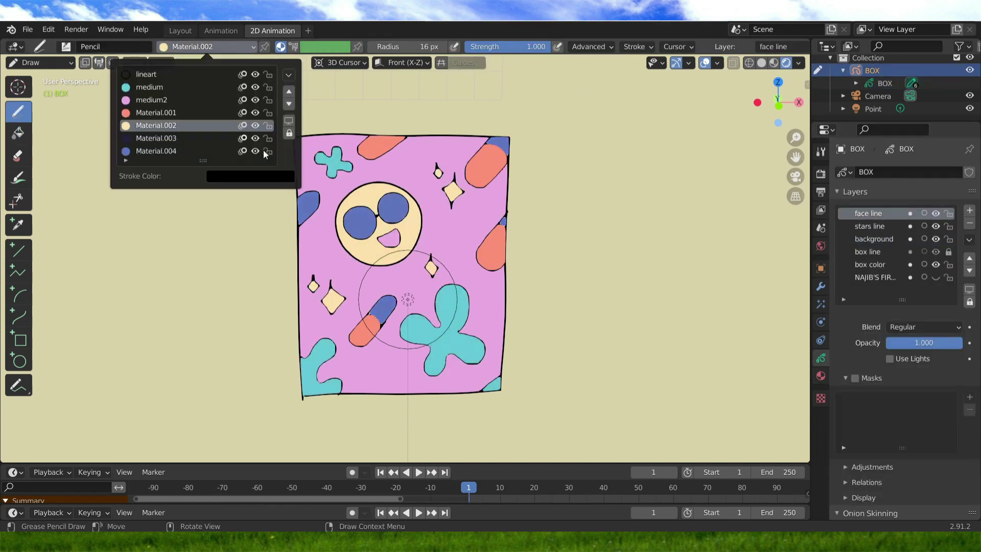
Switch the drawing material to lineart and draw onto the box's side plane
{"action": "left_click", "coordinate": [146, 74]}
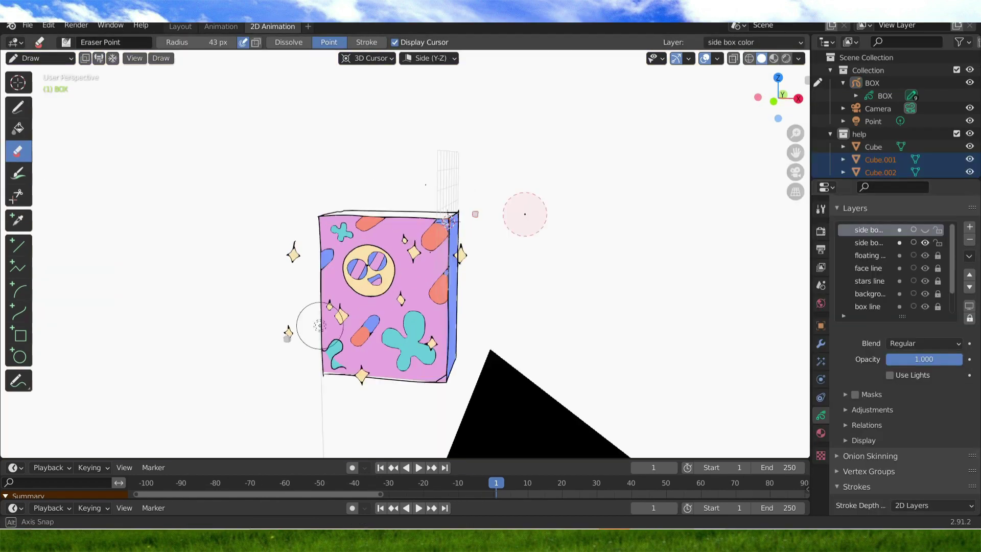
{"action": "mouse_move", "coordinate": [519, 212]}
{"action": "middle_mouse_down"}
{"action": "mouse_move", "coordinate": [201, 397]}
{"action": "mouse_move", "coordinate": [495, 162]}
{"action": "middle_mouse_up"}
{"action": "left_click", "coordinate": [429, 57]}
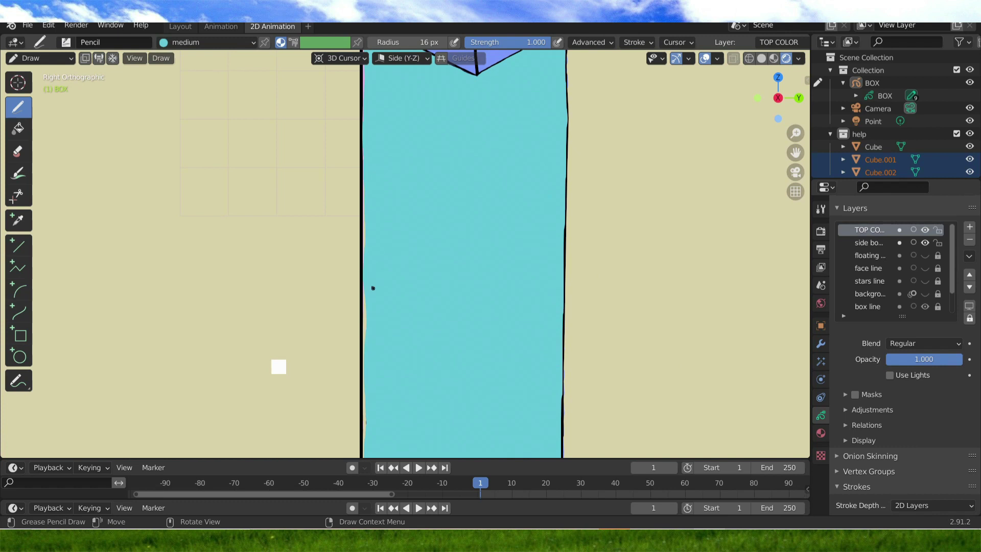
Change the interaction mode to draw and fill the pink curling wave on the box front
{"action": "left_click", "coordinate": [38, 58]}
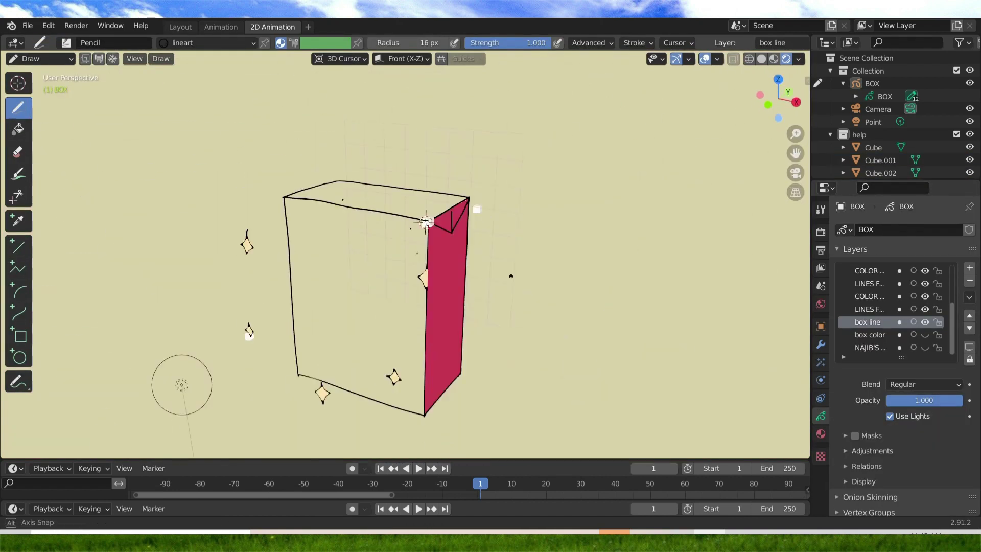
{"action": "left_click", "coordinate": [38, 58]}
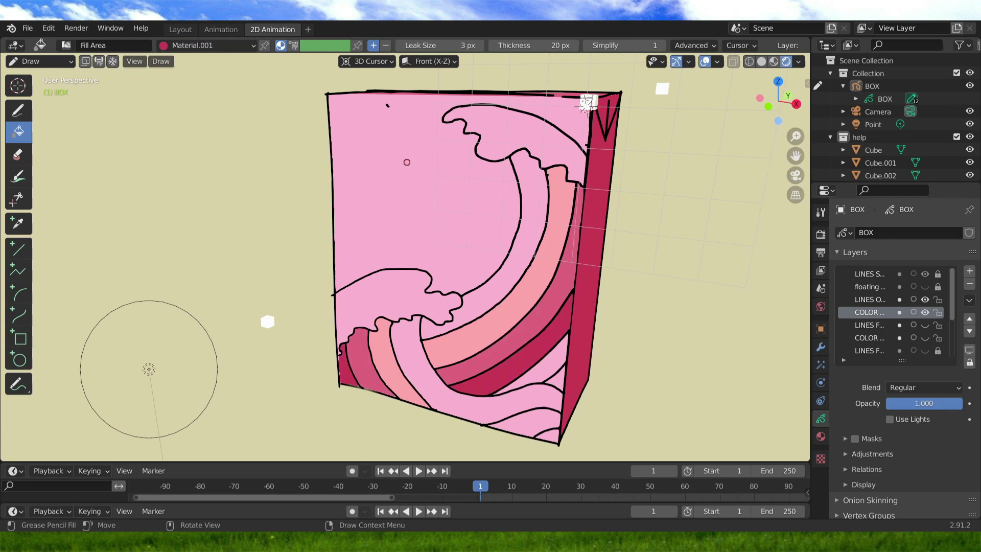
Pick a fill colour material for colouring the drawing
{"action": "left_click", "coordinate": [193, 45]}
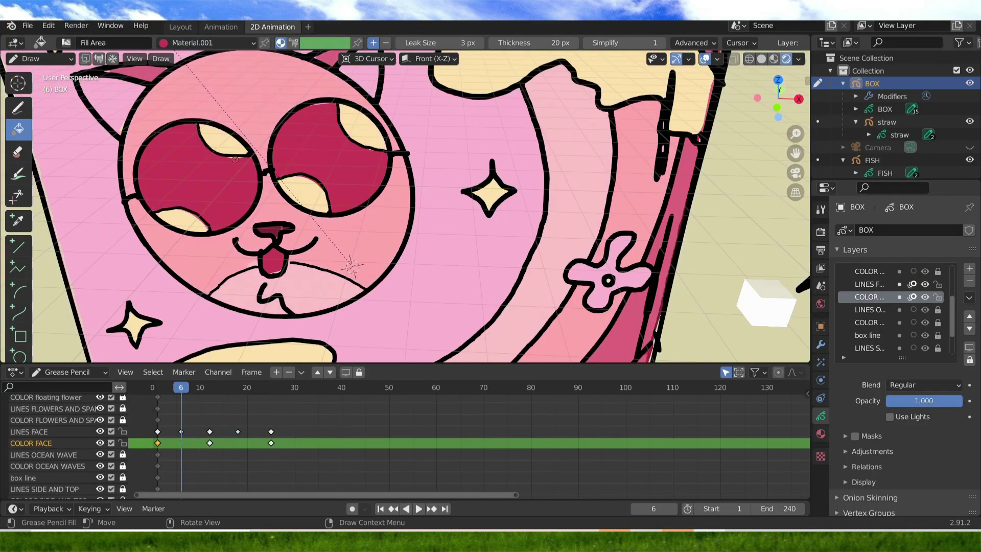
Pick a different fill colour material, then switch to the Eraser tool
{"action": "left_click", "coordinate": [207, 42]}
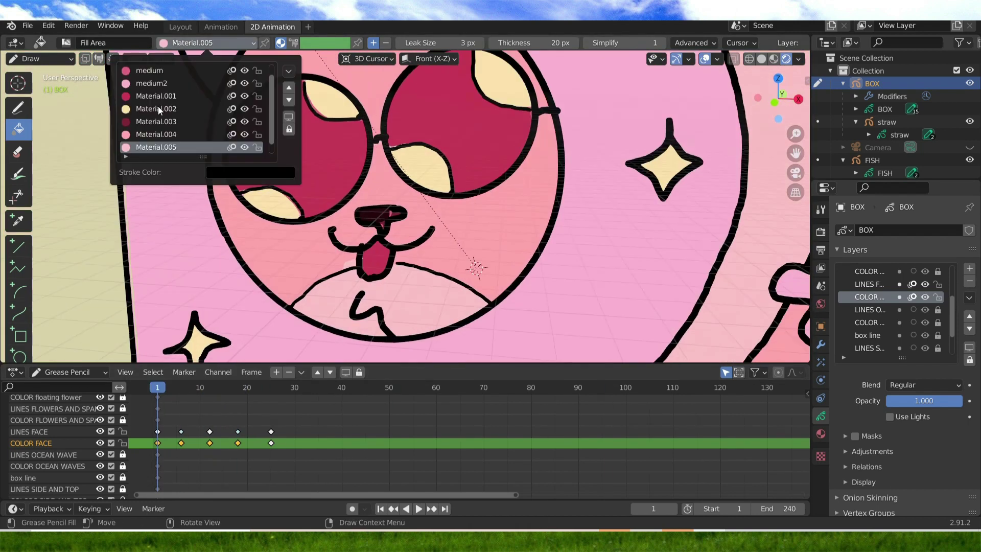
{"action": "key", "text": "e"}
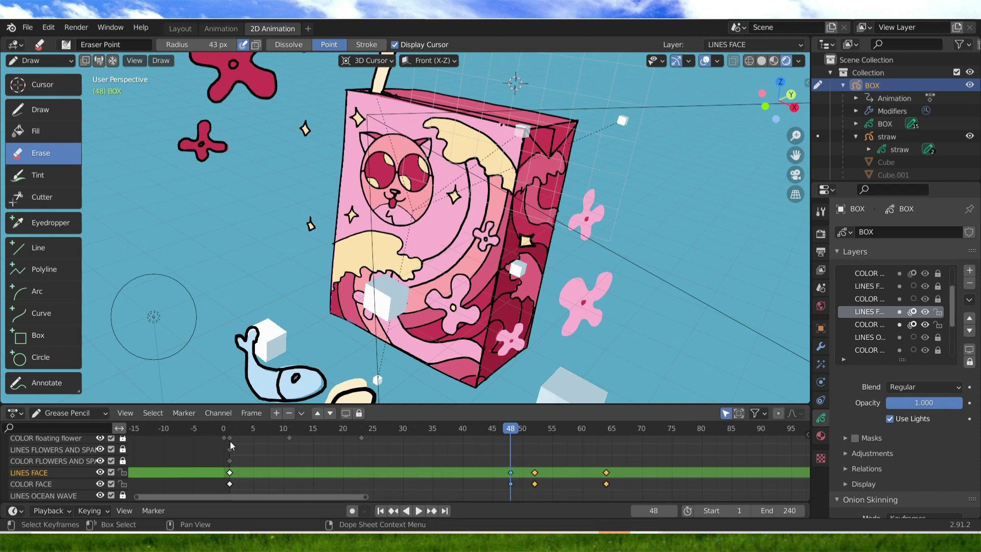
Play the juice box animation from the start, stop it, and scrub back to frame 53
{"action": "left_click", "coordinate": [231, 427]}
{"action": "key", "text": "space"}
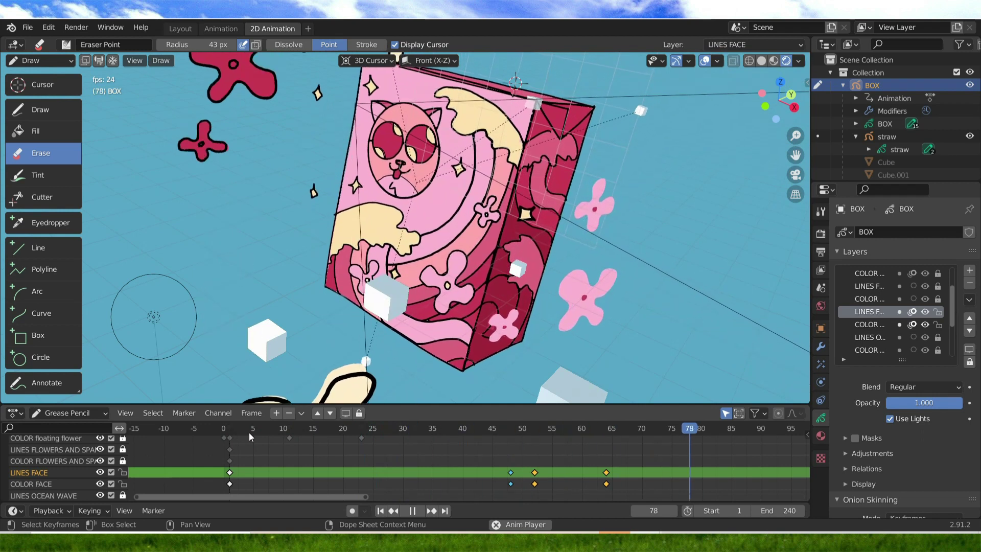
{"action": "left_click", "coordinate": [543, 432]}
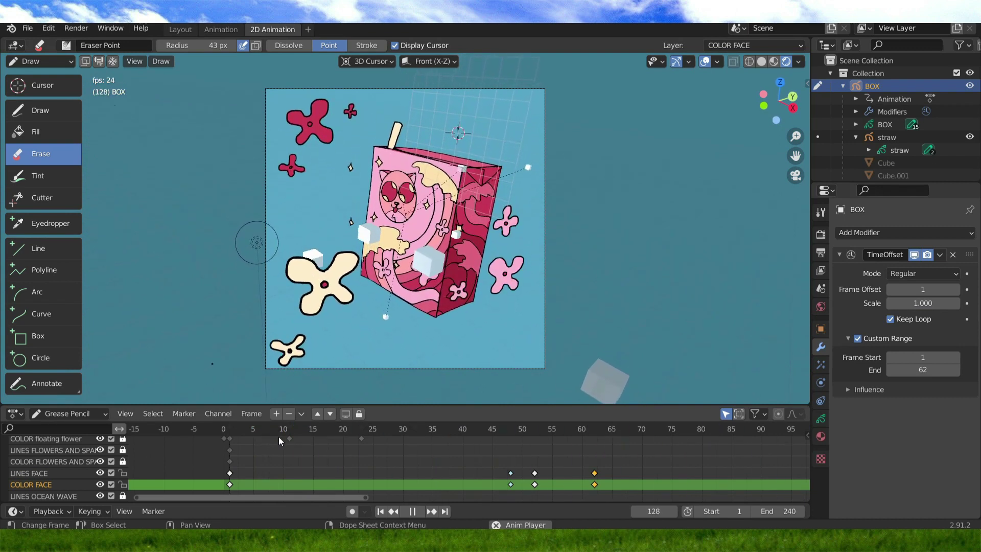
{"action": "key", "text": "space"}
{"action": "left_click_drag", "start_coordinate": [510, 433], "coordinate": [540, 431]}
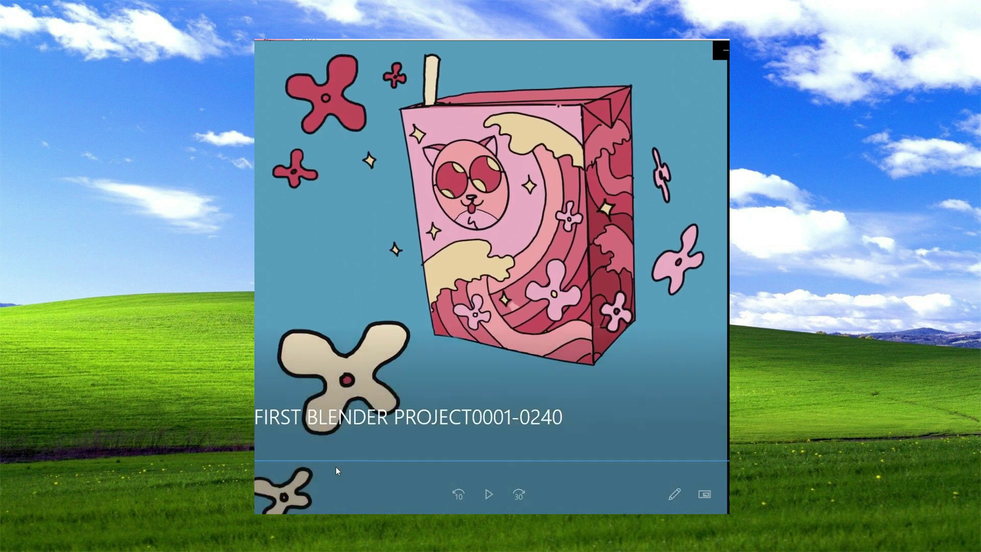
Seek partway into the rendered FIRST BLENDER PROJECT0001-0240 video
{"action": "left_click_drag", "start_coordinate": [355, 462], "coordinate": [688, 455]}
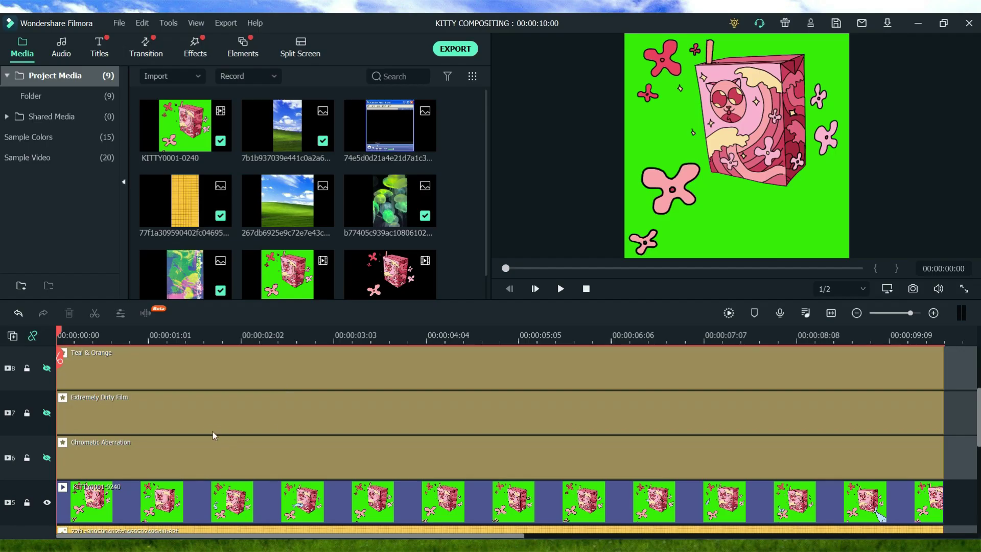
Open the kitty clip's video settings to key out its green background
{"action": "scroll", "coordinate": [212, 432], "scroll_direction": "down", "scroll_amount": 5}
{"action": "scroll", "coordinate": [214, 436], "scroll_direction": "down", "scroll_amount": 2}
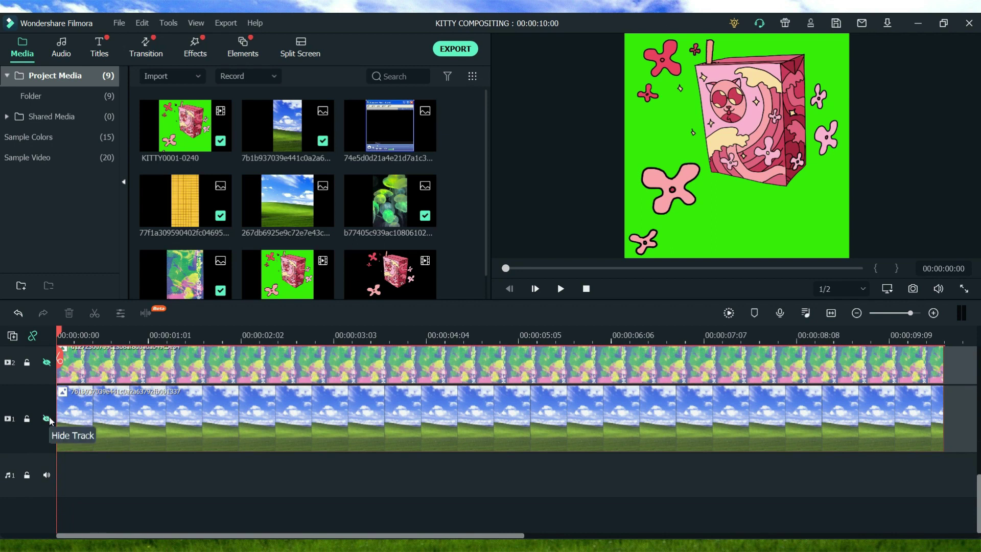
{"action": "scroll", "coordinate": [77, 424], "scroll_direction": "up", "scroll_amount": 5}
{"action": "double_click", "coordinate": [85, 433]}
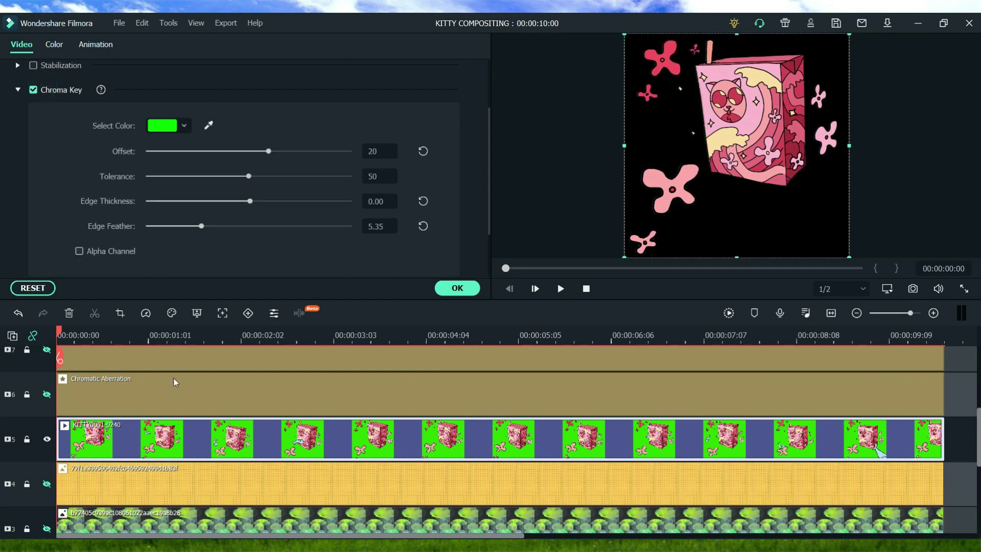
{"action": "scroll", "coordinate": [3, 379], "scroll_direction": "down", "scroll_amount": 5}
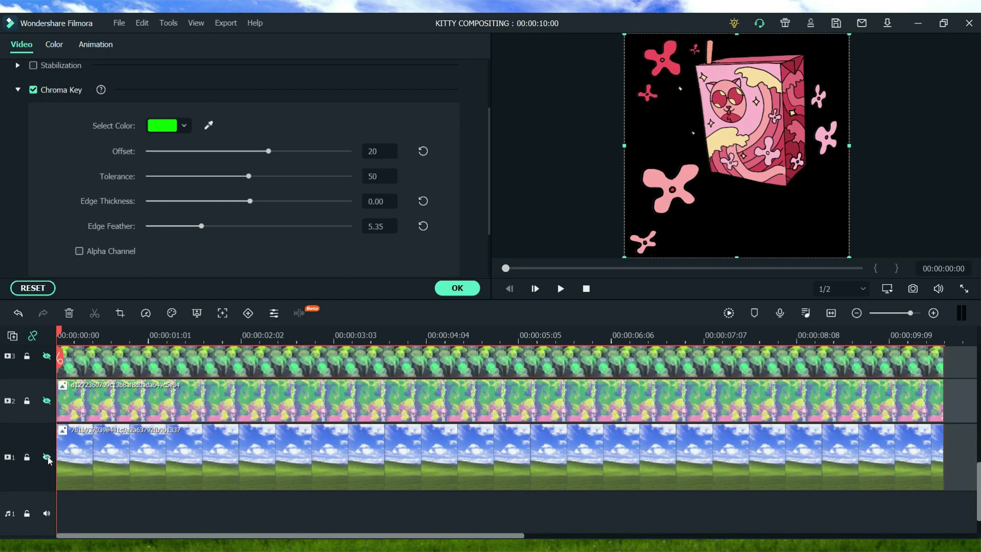
Try the sky and grass background, then the psychedelic background on track 2
{"action": "left_click", "coordinate": [47, 457]}
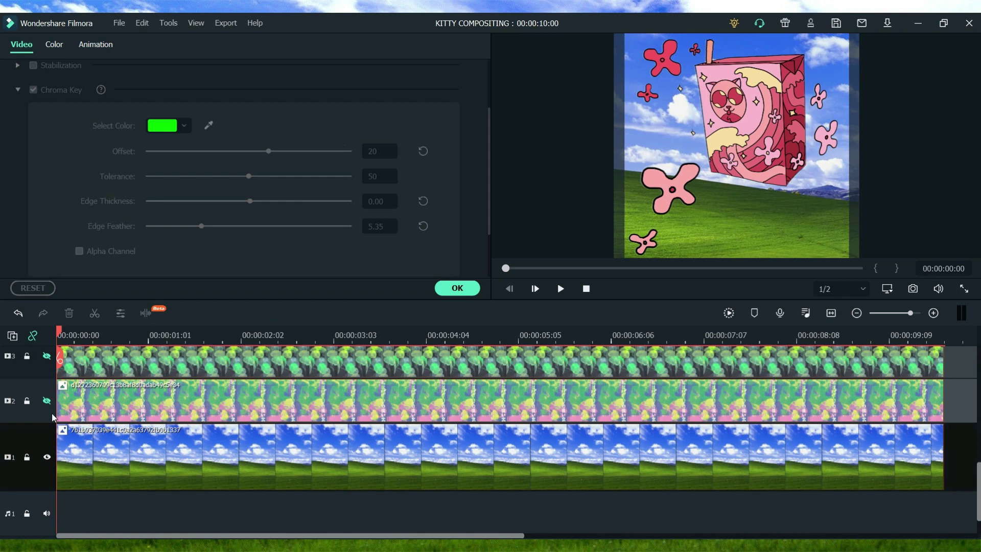
{"action": "left_click", "coordinate": [47, 457]}
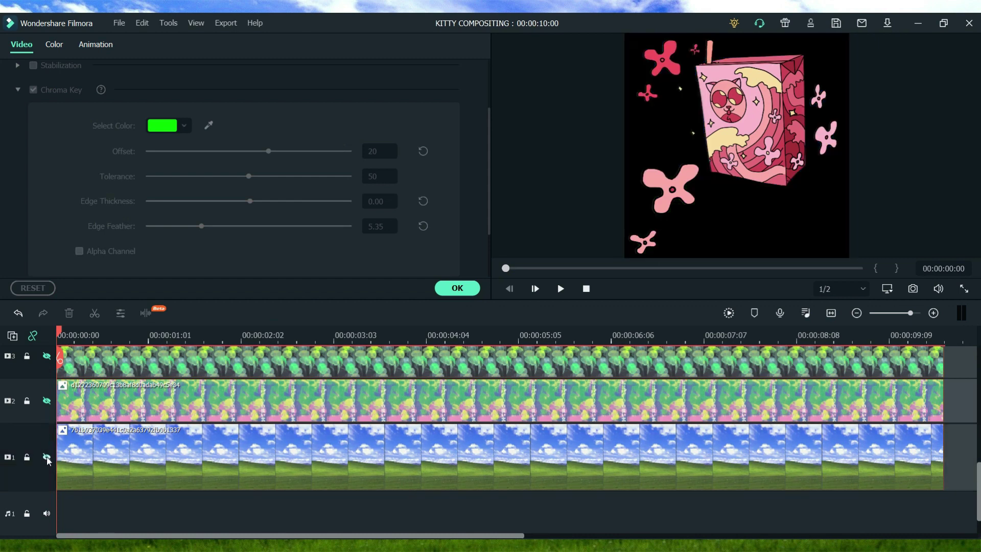
{"action": "left_click", "coordinate": [47, 401]}
{"action": "scroll", "coordinate": [49, 403], "scroll_direction": "up", "scroll_amount": 2}
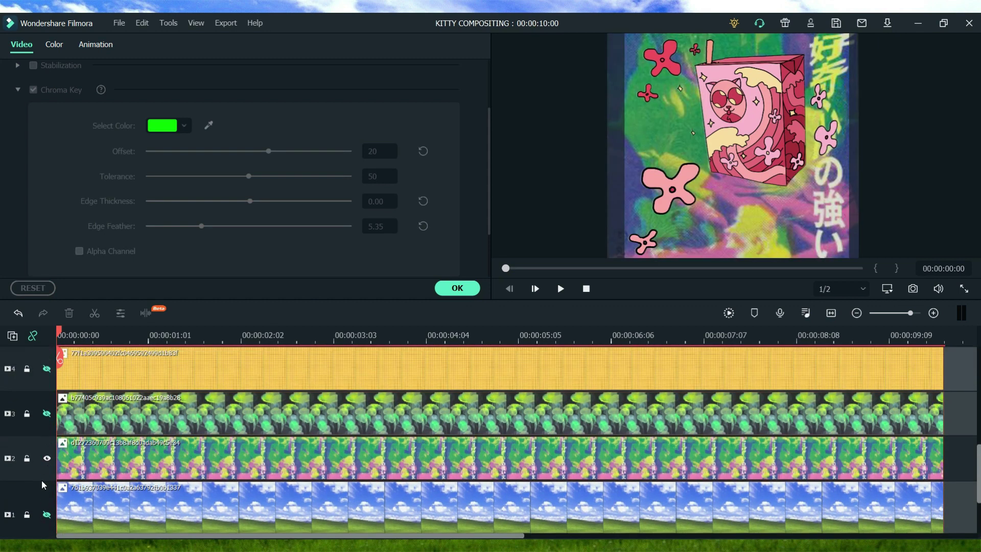
{"action": "left_click", "coordinate": [48, 458]}
Try the jellyfish and yellow-grid backgrounds, then settle on the psychedelic one on track 2
{"action": "left_click", "coordinate": [47, 414]}
{"action": "scroll", "coordinate": [49, 435], "scroll_direction": "up", "scroll_amount": 2}
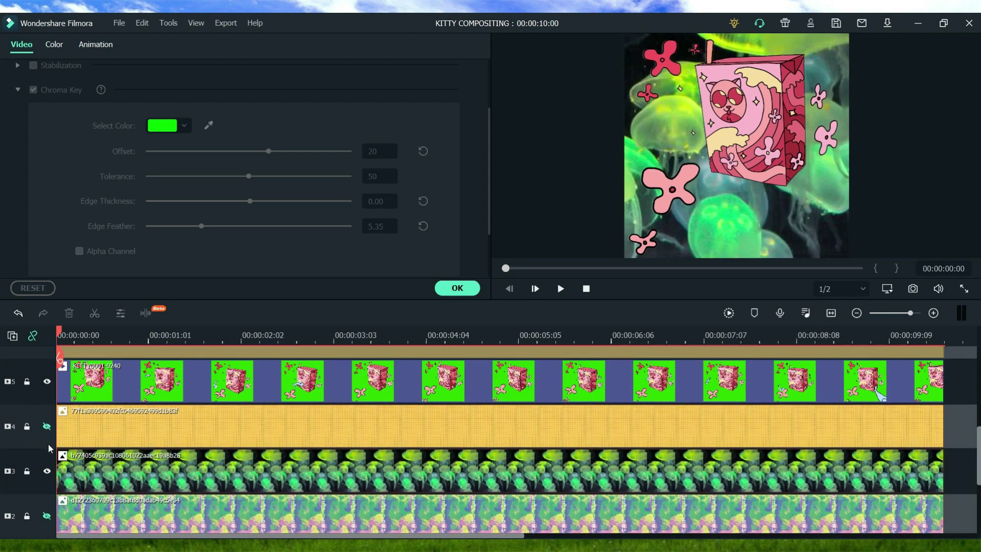
{"action": "left_click", "coordinate": [46, 471]}
{"action": "left_click", "coordinate": [47, 425]}
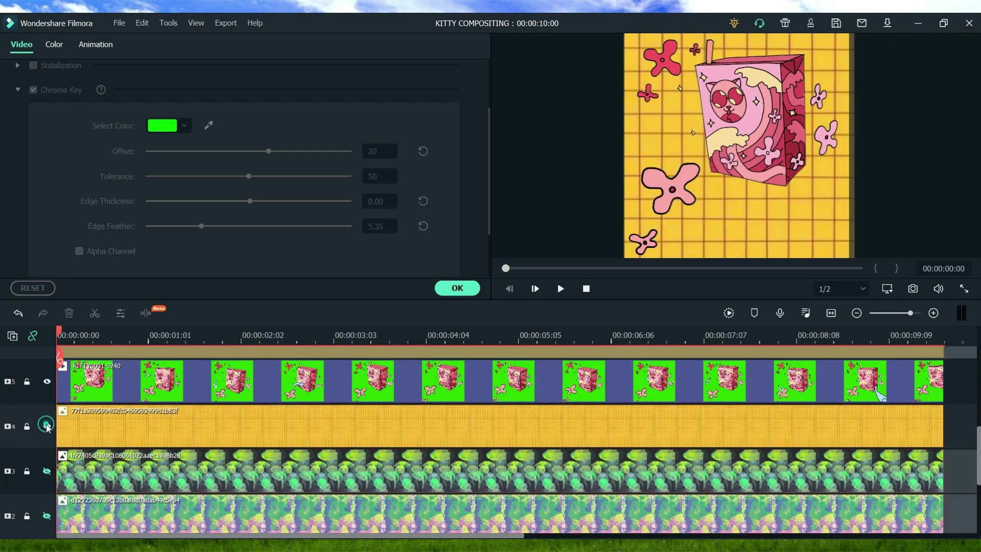
{"action": "left_click", "coordinate": [47, 427]}
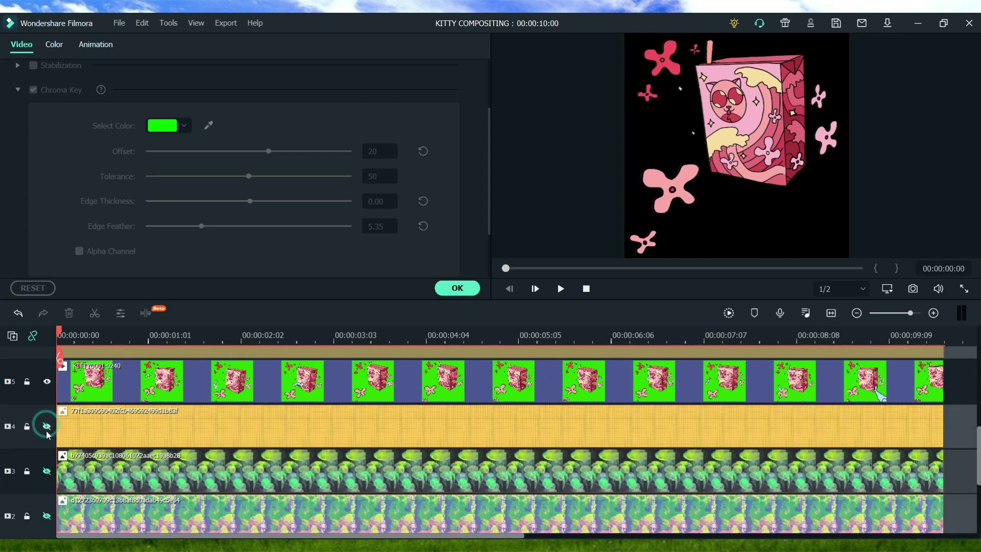
{"action": "left_click", "coordinate": [45, 516]}
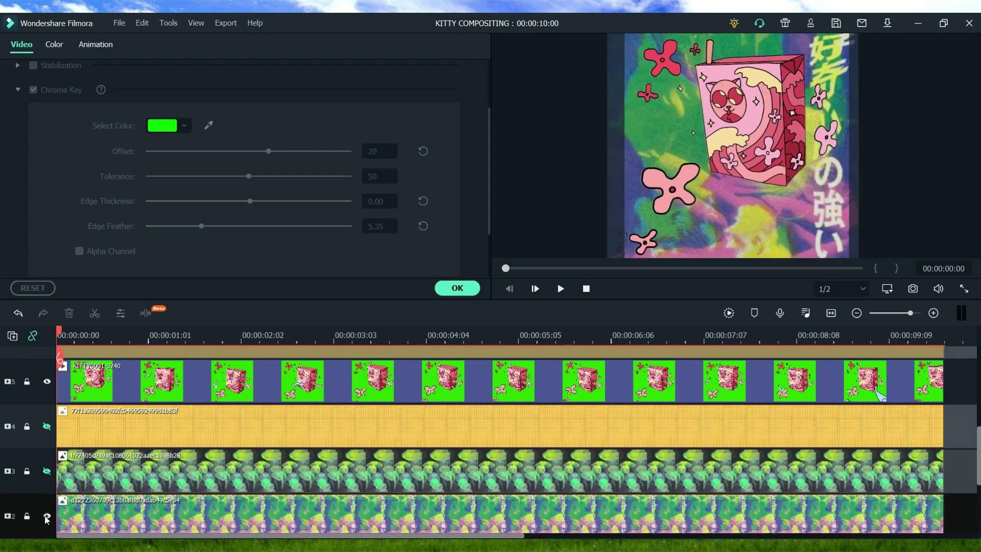
{"action": "scroll", "coordinate": [47, 509], "scroll_direction": "up", "scroll_amount": 1}
{"action": "scroll", "coordinate": [35, 441], "scroll_direction": "up", "scroll_amount": 2}
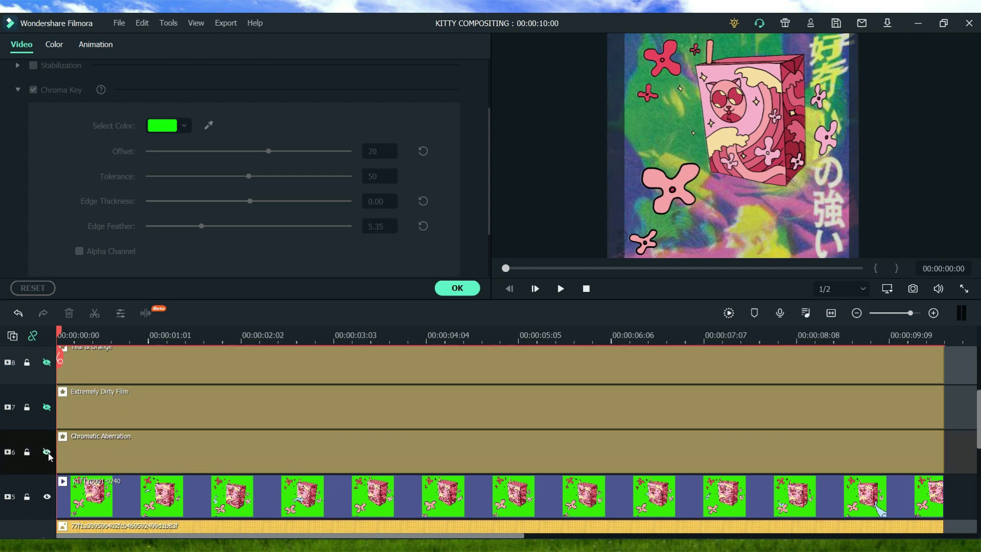
Enable the Extremely Dirty Film, Chromatic Aberration and Teal & Orange effect tracks
{"action": "left_click", "coordinate": [45, 407]}
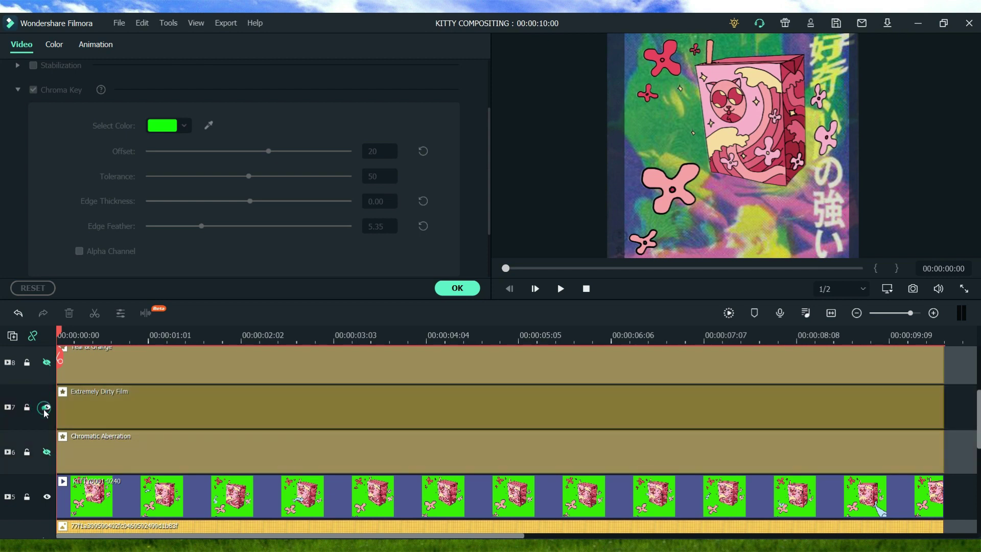
{"action": "left_click", "coordinate": [46, 451]}
{"action": "scroll", "coordinate": [44, 453], "scroll_direction": "up", "scroll_amount": 1}
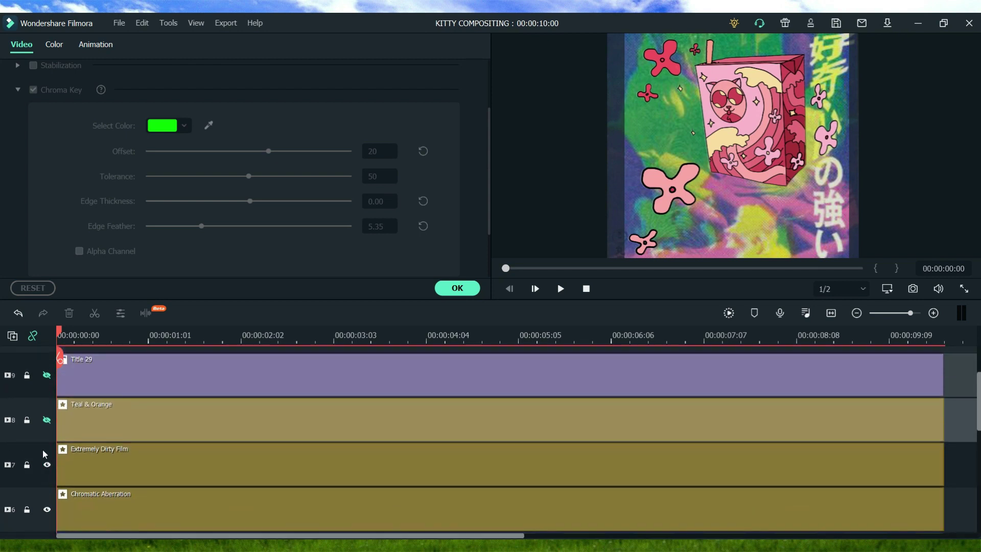
{"action": "left_click", "coordinate": [43, 427]}
{"action": "left_click", "coordinate": [46, 421]}
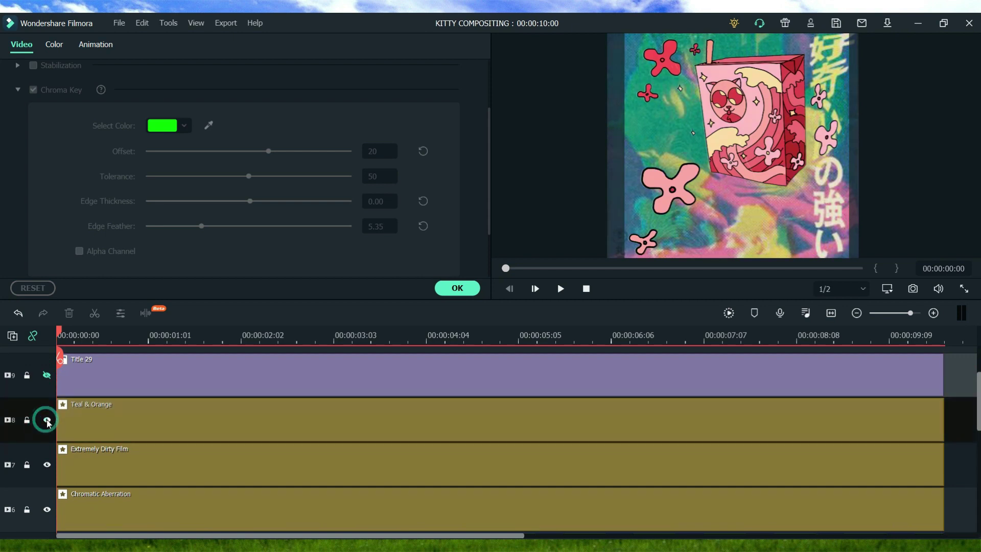
{"action": "scroll", "coordinate": [45, 427], "scroll_direction": "up", "scroll_amount": 1}
Show the Title 29 caption, preview the composite, and confirm the chroma key settings
{"action": "left_click", "coordinate": [46, 433]}
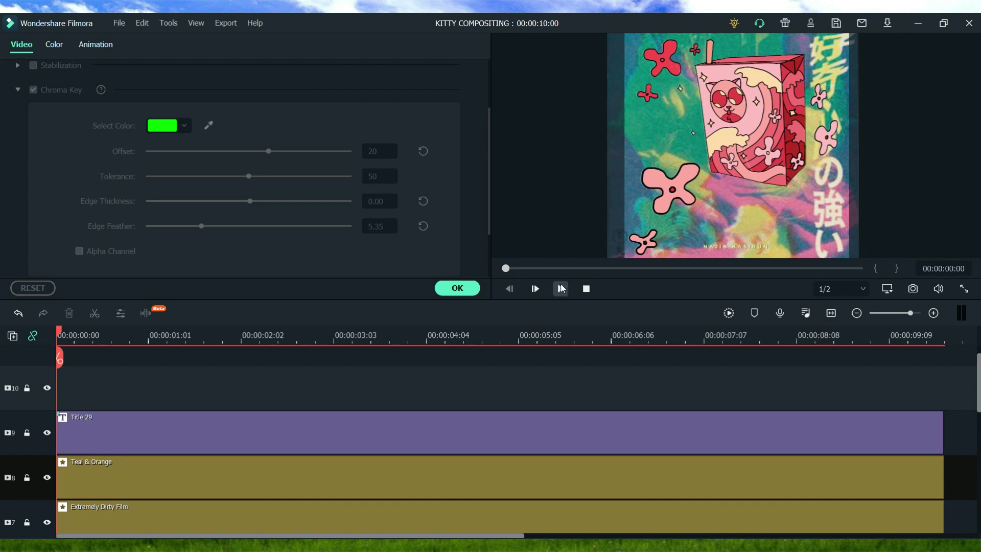
{"action": "left_click", "coordinate": [560, 289]}
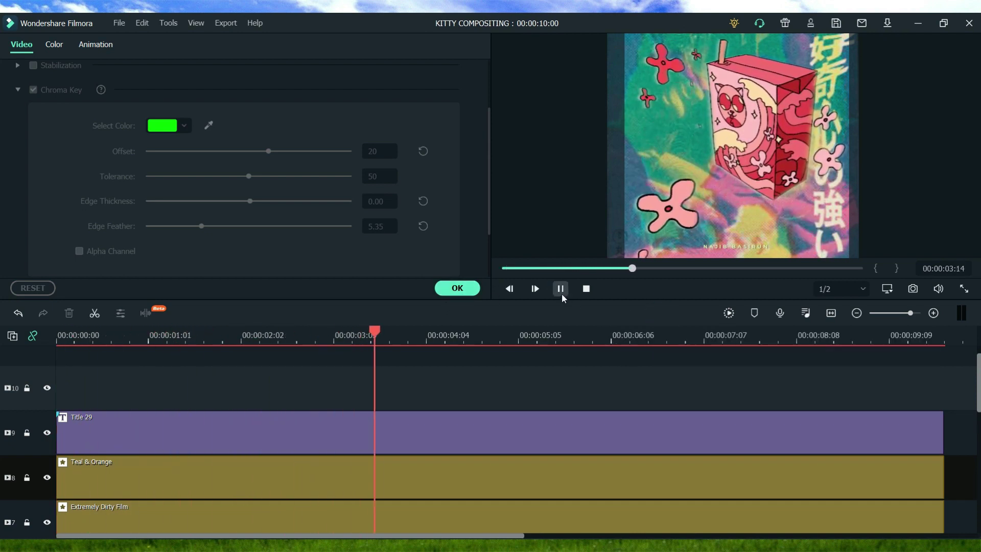
{"action": "left_click", "coordinate": [456, 289]}
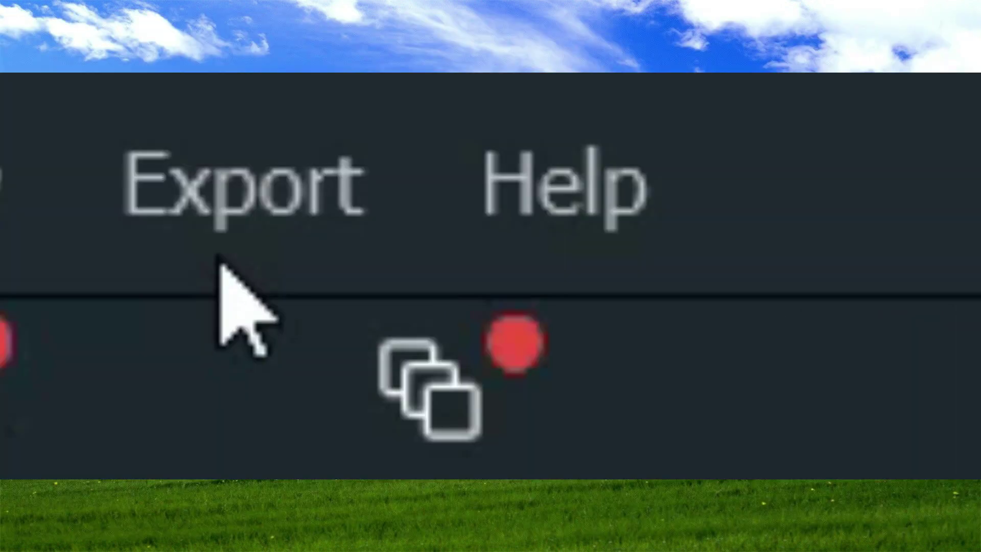